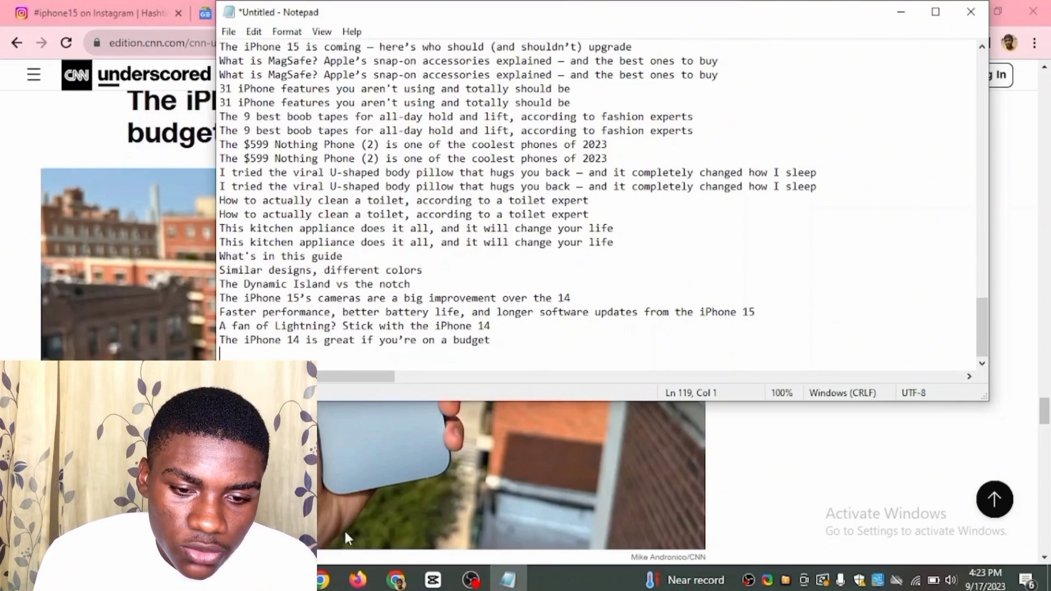
# Switch to CapCut, create a new project and import today's iPhone JPG from the Downloads folder.
pyautogui.click(433, 580)
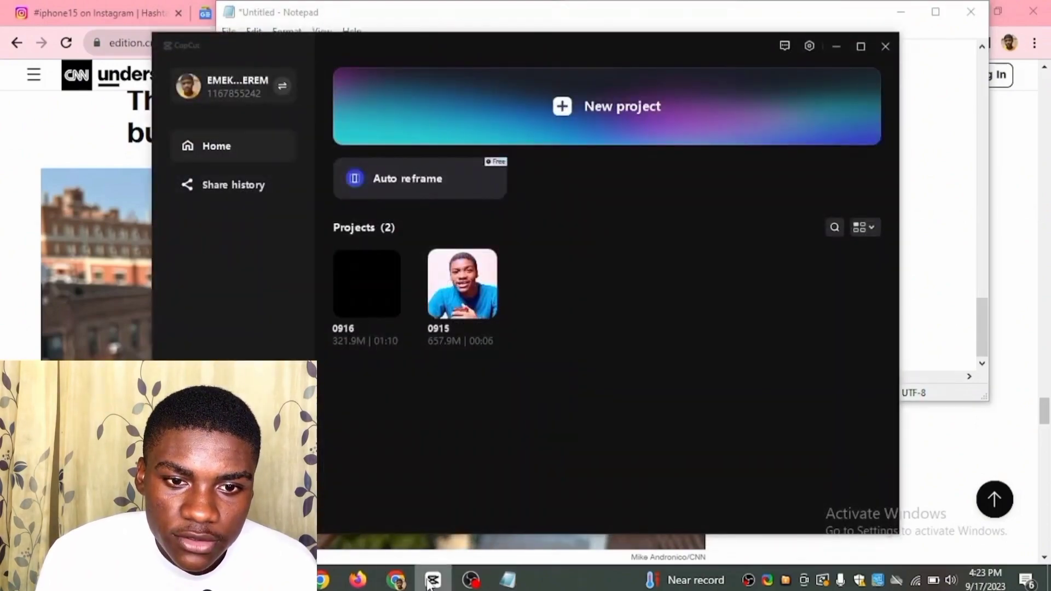
pyautogui.click(605, 114)
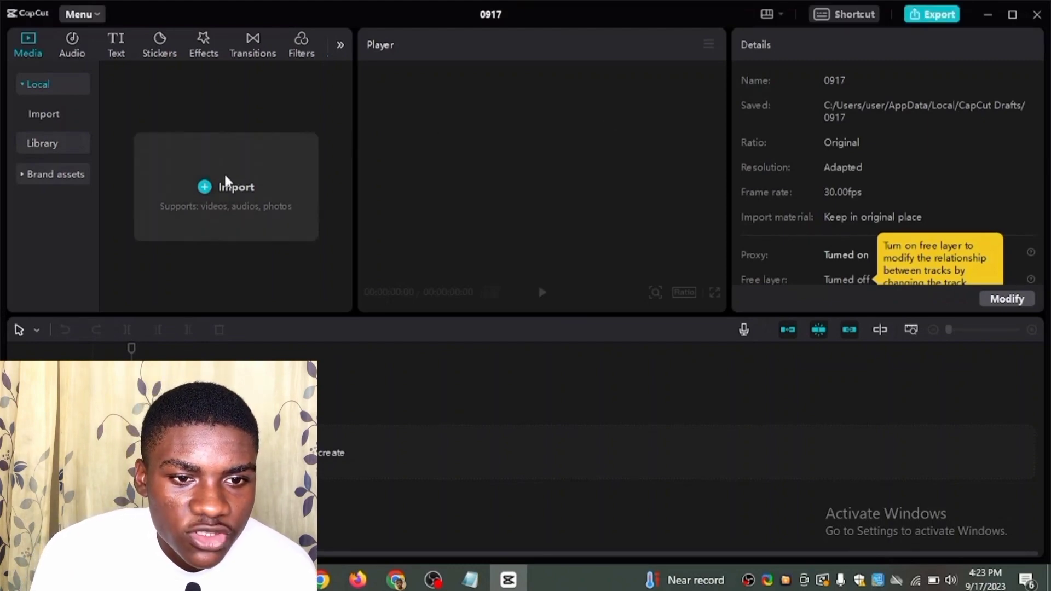
pyautogui.click(211, 188)
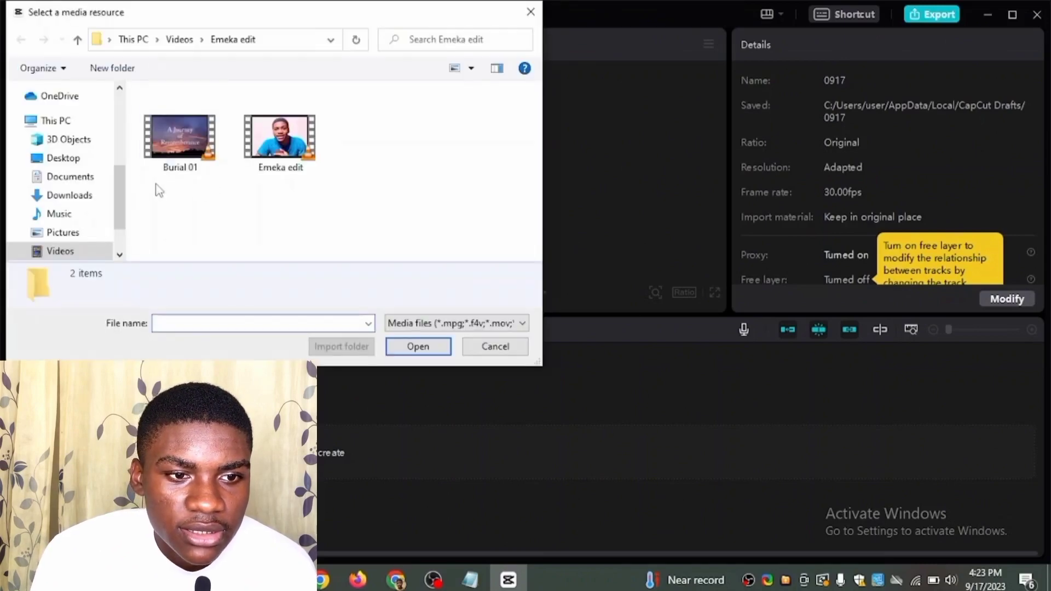
pyautogui.click(82, 195)
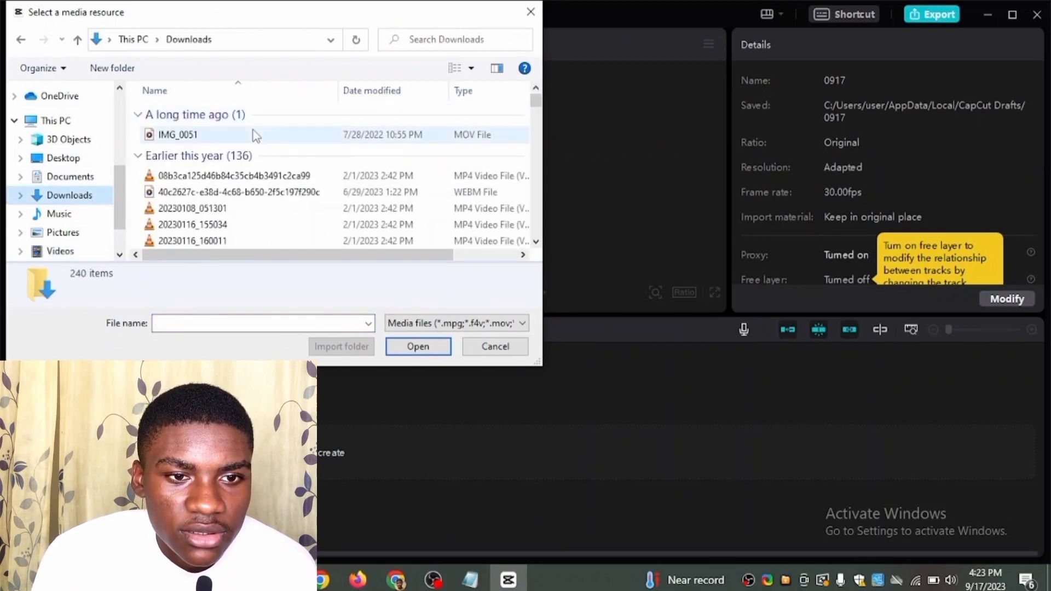
pyautogui.moveTo(539, 104); pyautogui.dragTo(528, 277)
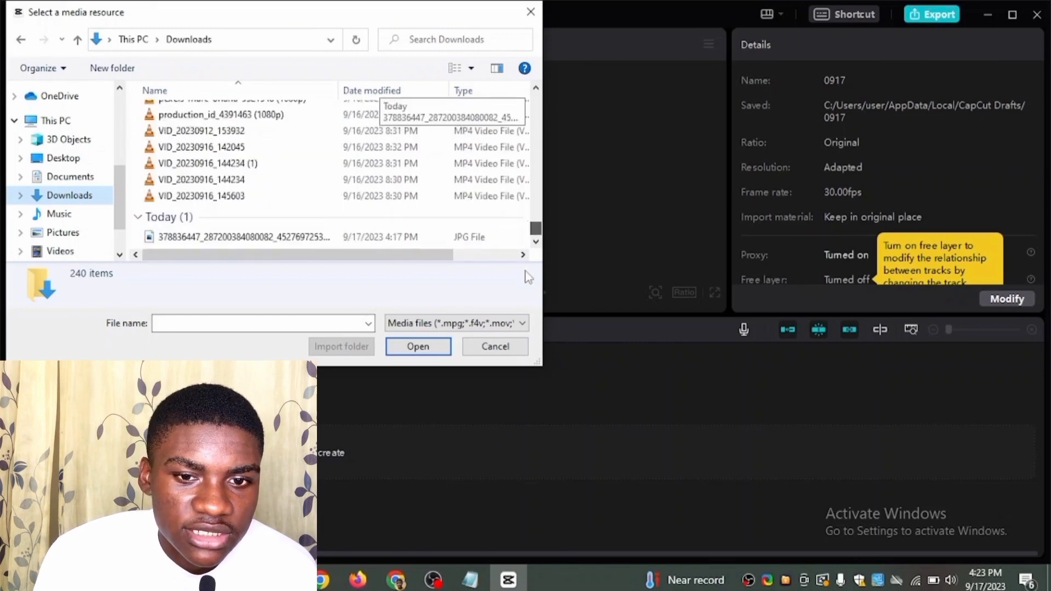
pyautogui.doubleClick(422, 238)
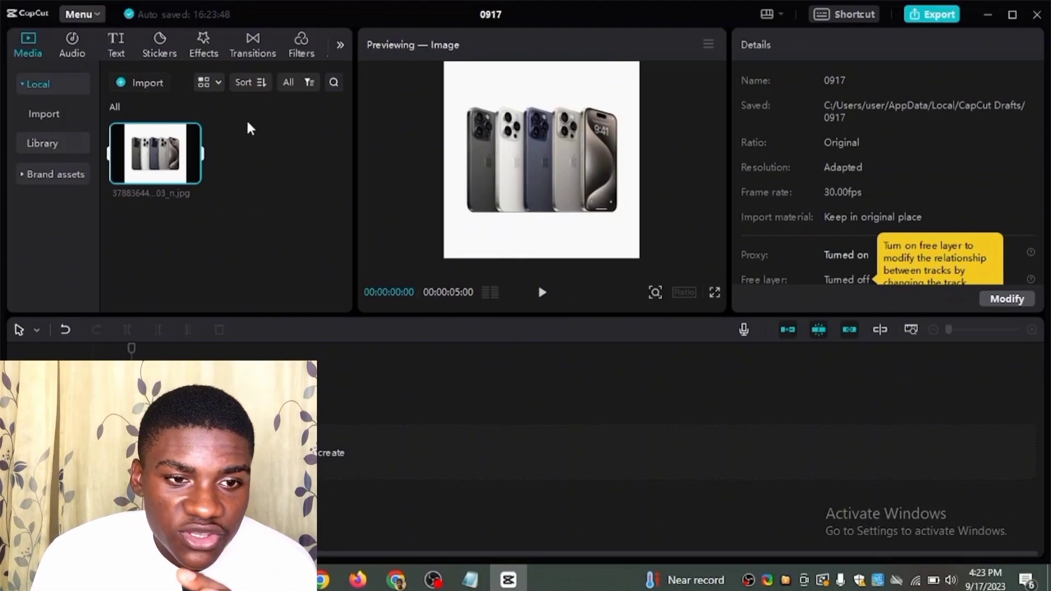
# Place the imported iPhone photo at the start of the main timeline track and select its clip.
pyautogui.click(189, 247)
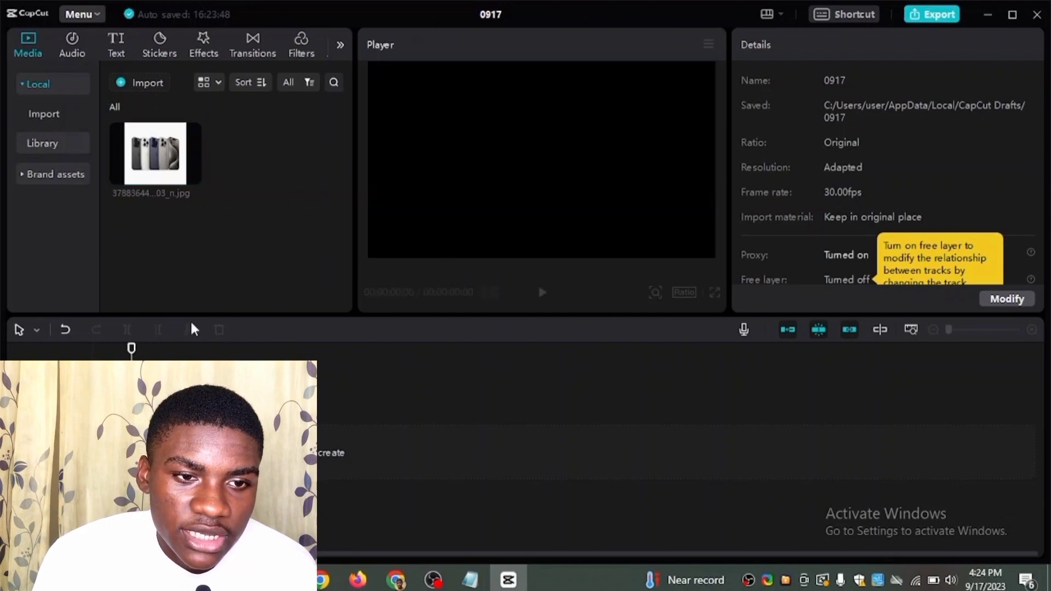
pyautogui.moveTo(173, 159); pyautogui.dragTo(180, 449)
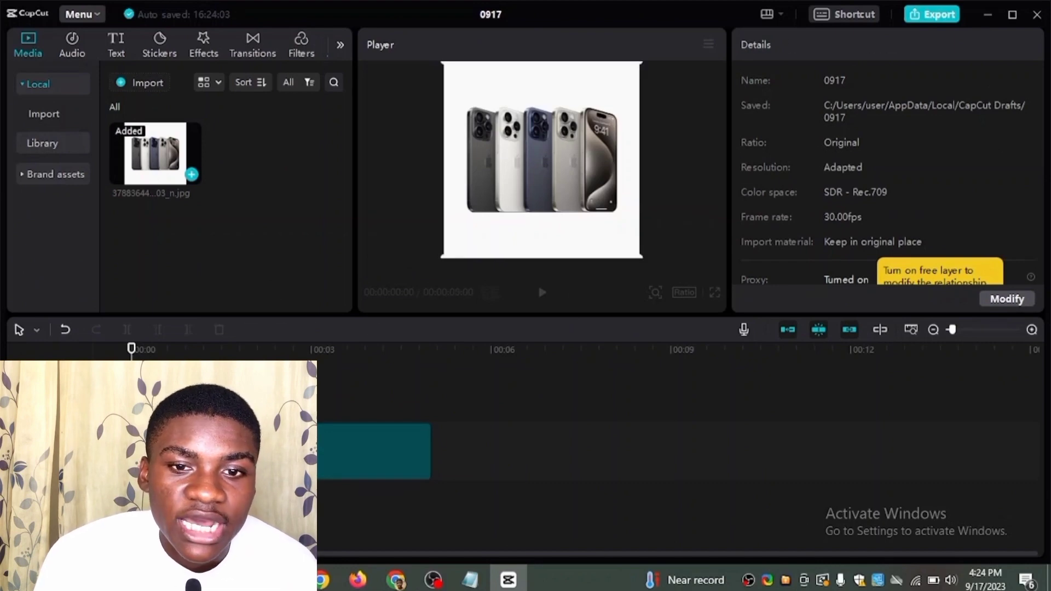
pyautogui.click(181, 449)
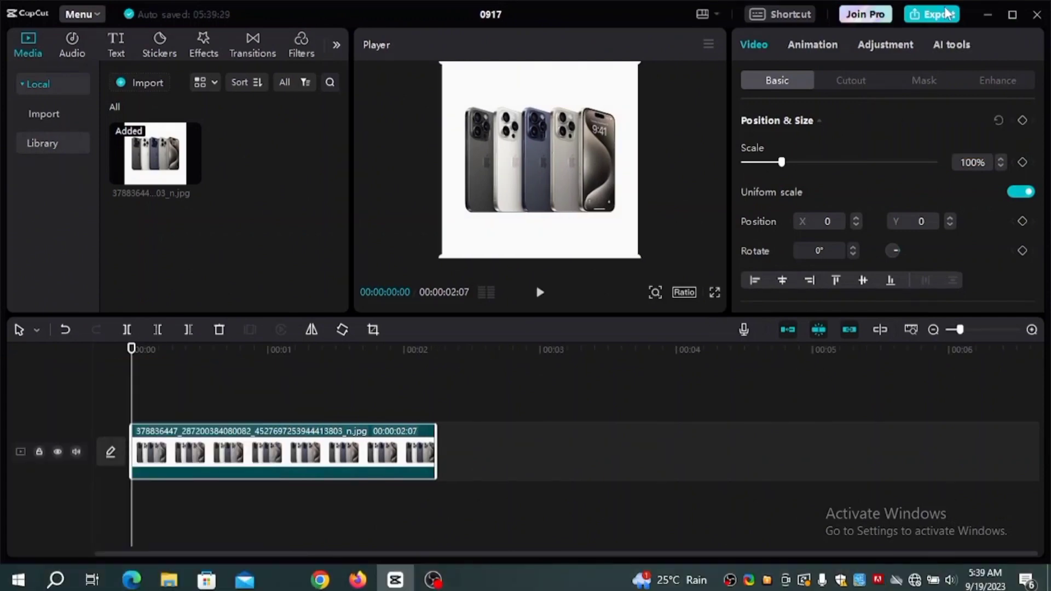
# Open the export settings and set the export destination to the existing edit folder inside Videos.
pyautogui.click(947, 13)
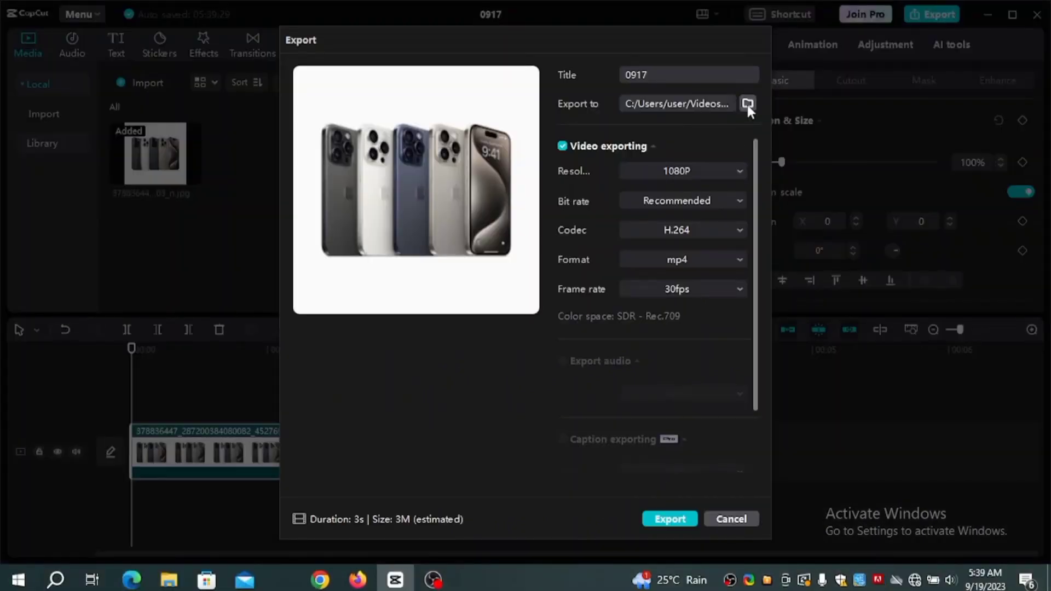
pyautogui.click(747, 104)
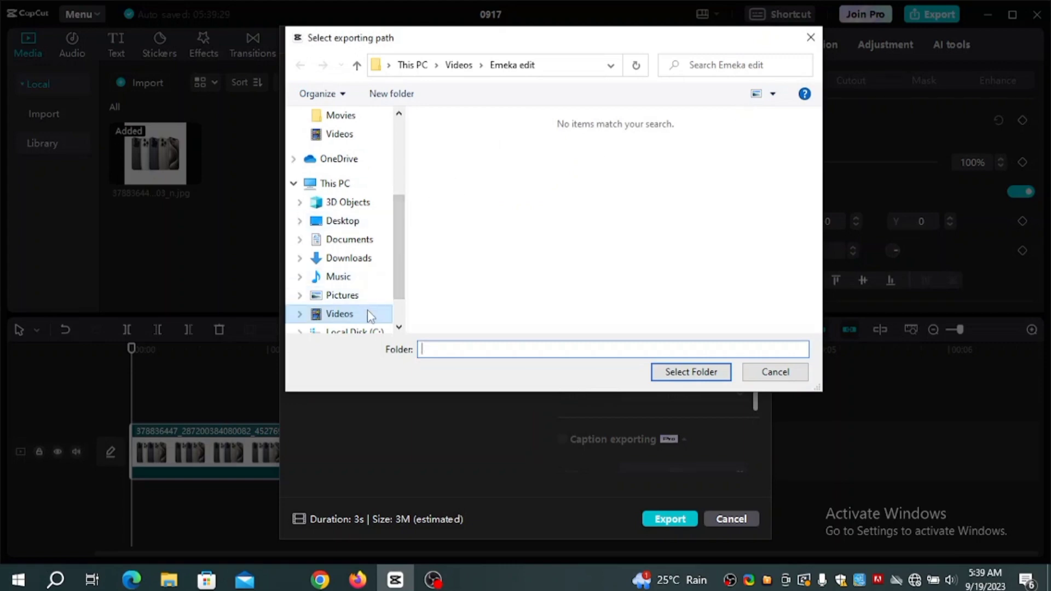
pyautogui.click(377, 134)
pyautogui.click(644, 180)
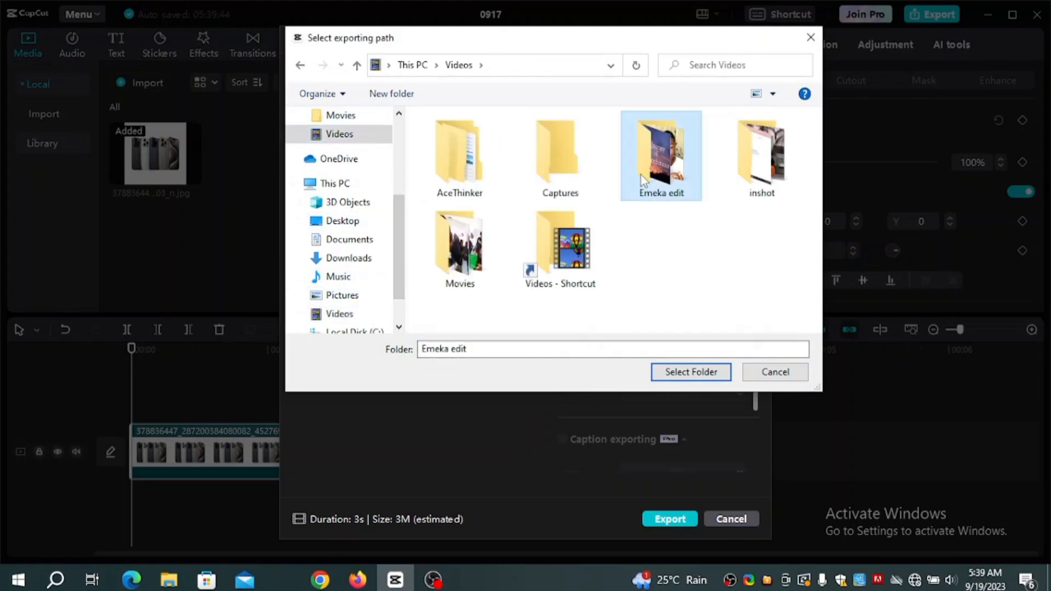
pyautogui.click(695, 373)
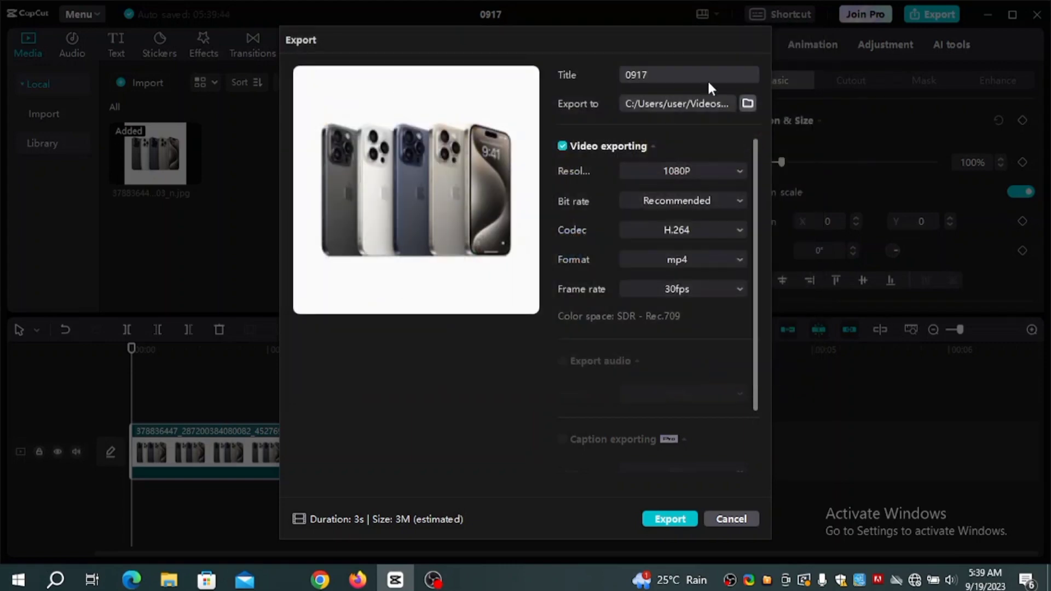
# Title the export "iPhone 15", export it as a video and close the export window.
pyautogui.click(642, 75)
pyautogui.write('iPhone 15')
pyautogui.click(669, 519)
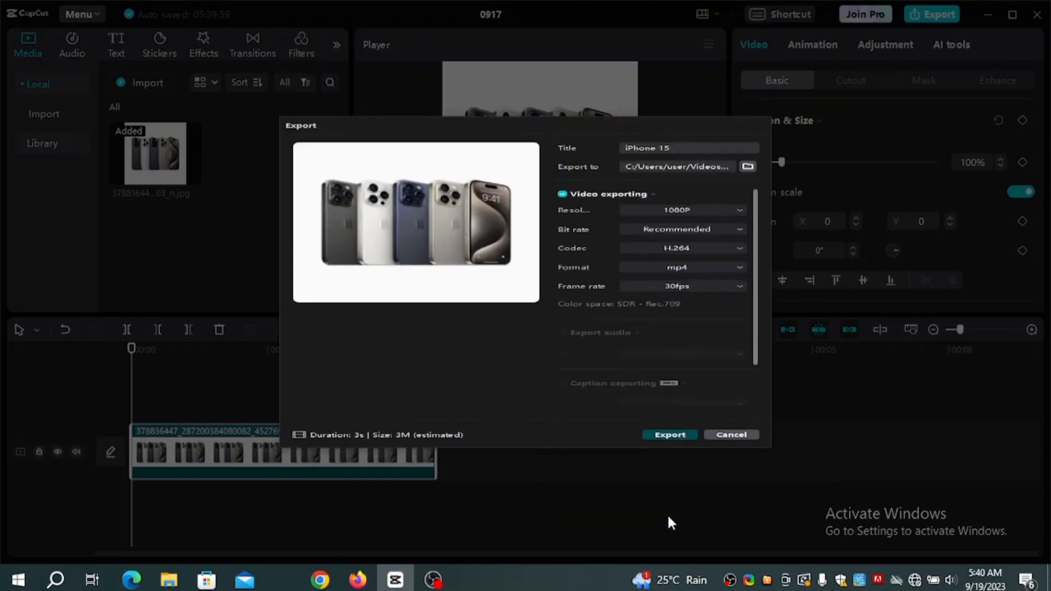
pyautogui.click(753, 517)
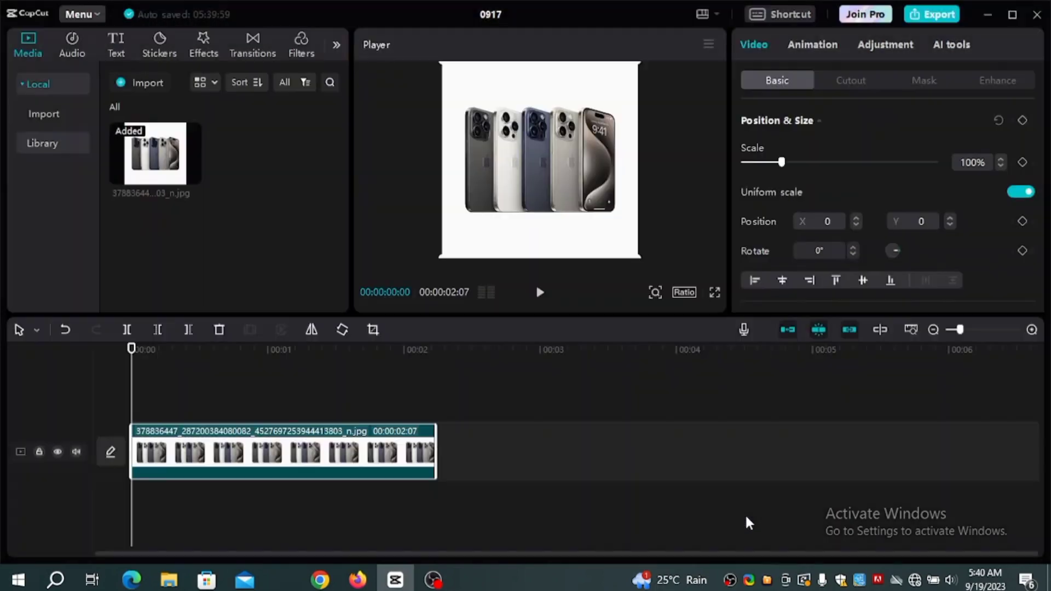
# Import the exported iPhone 15 video into the project's media.
pyautogui.click(138, 81)
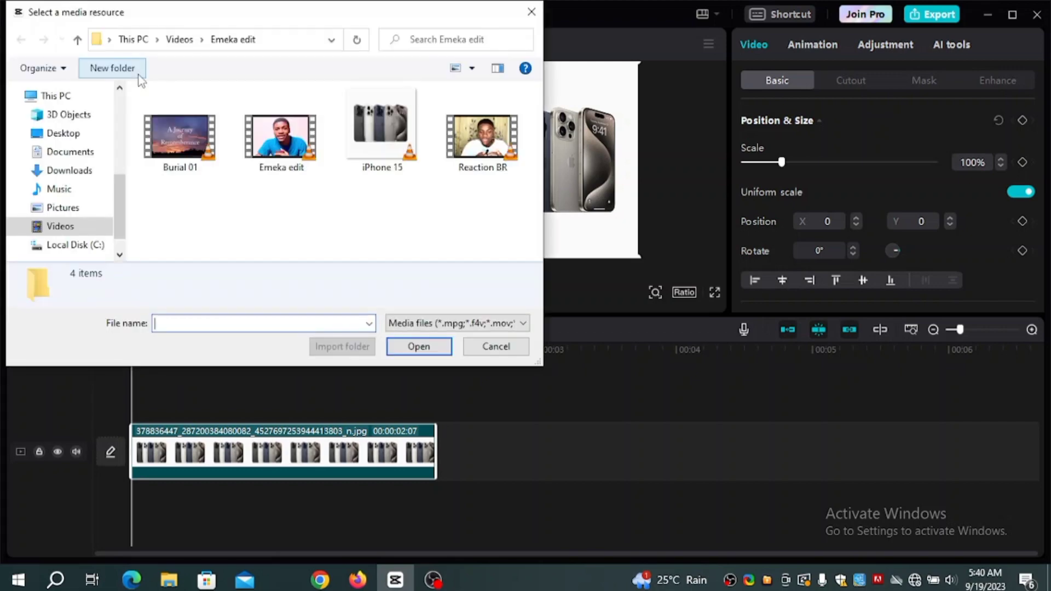
pyautogui.click(379, 123)
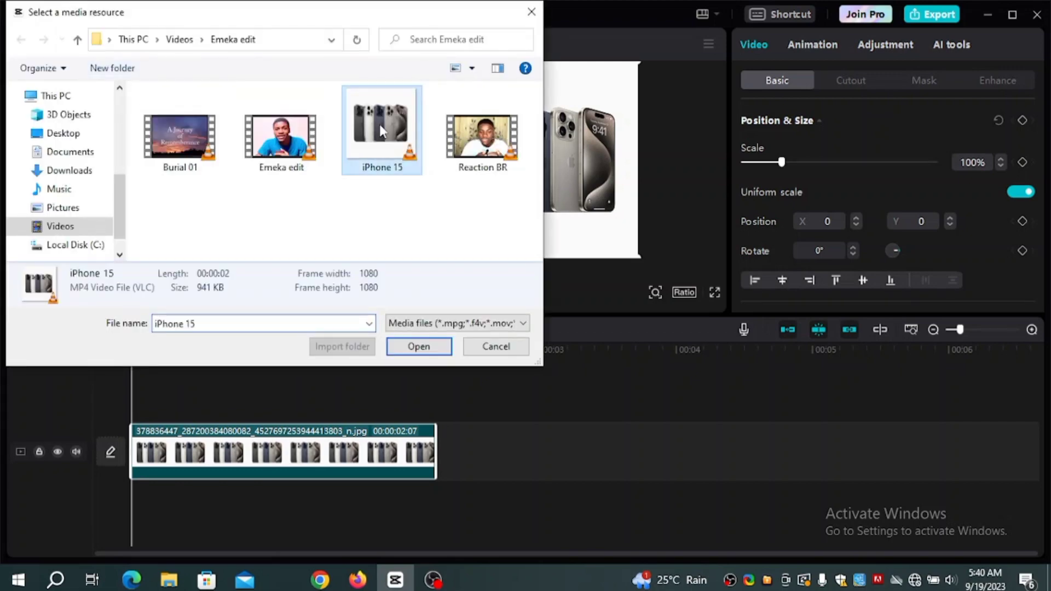
pyautogui.click(419, 347)
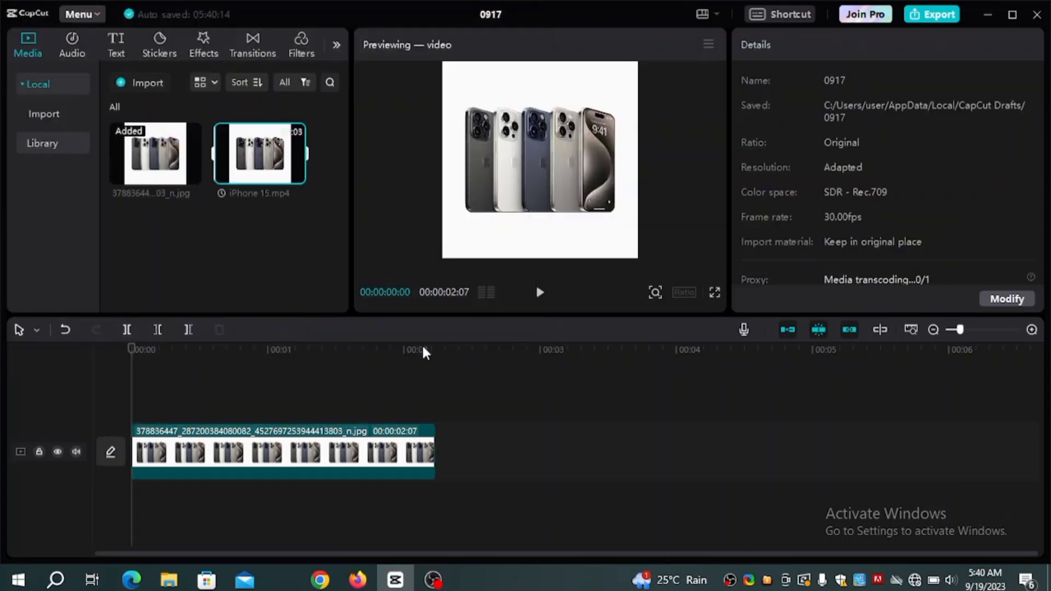
# Replace the photo clip on the timeline with iPhone 15.mp4, play it back and return the playhead to the start.
pyautogui.click(421, 457)
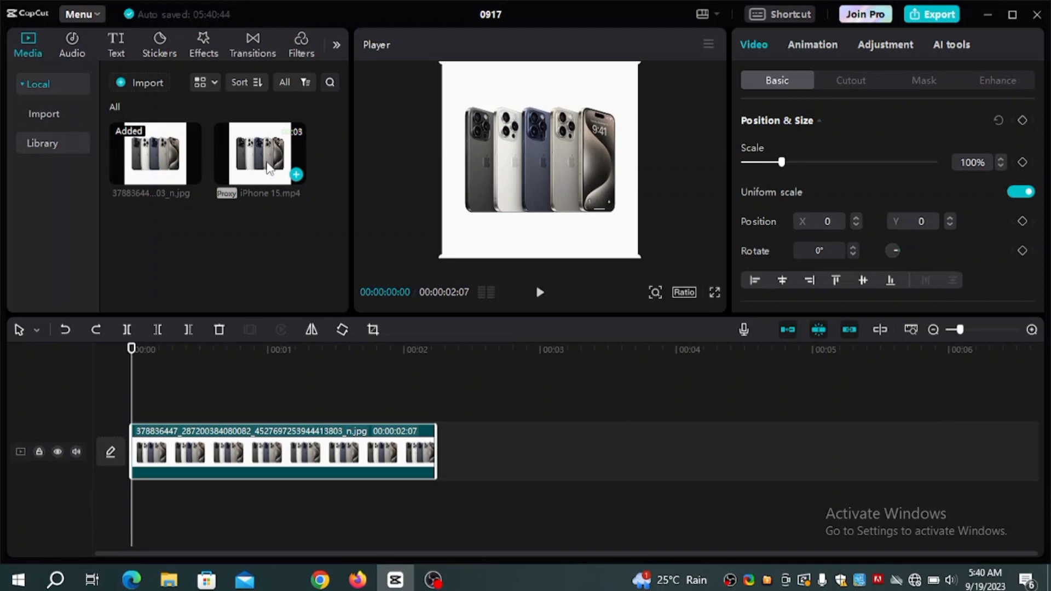
pyautogui.moveTo(268, 167); pyautogui.dragTo(438, 452)
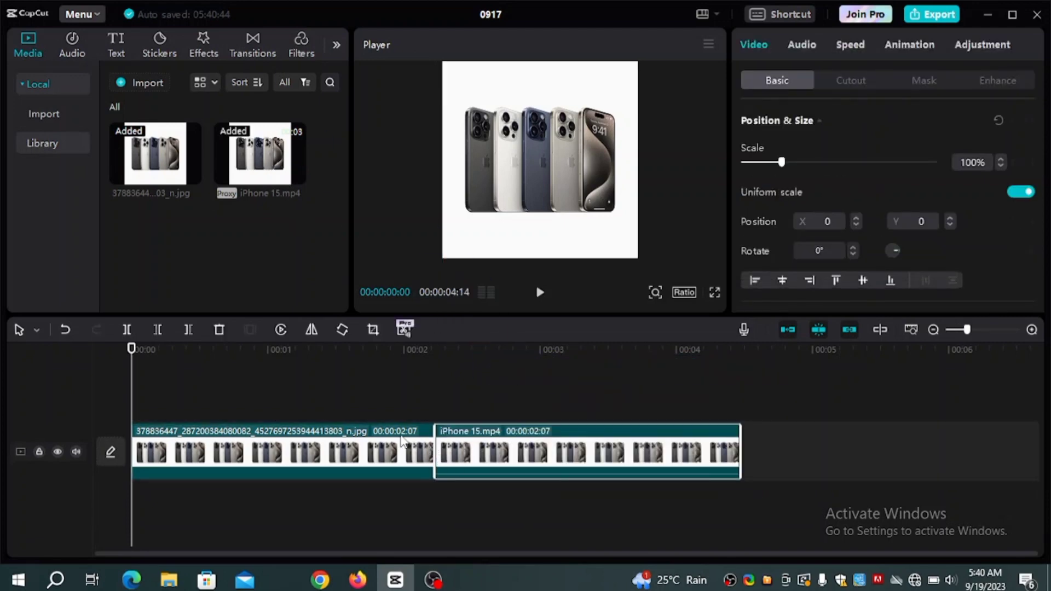
pyautogui.press('Delete')
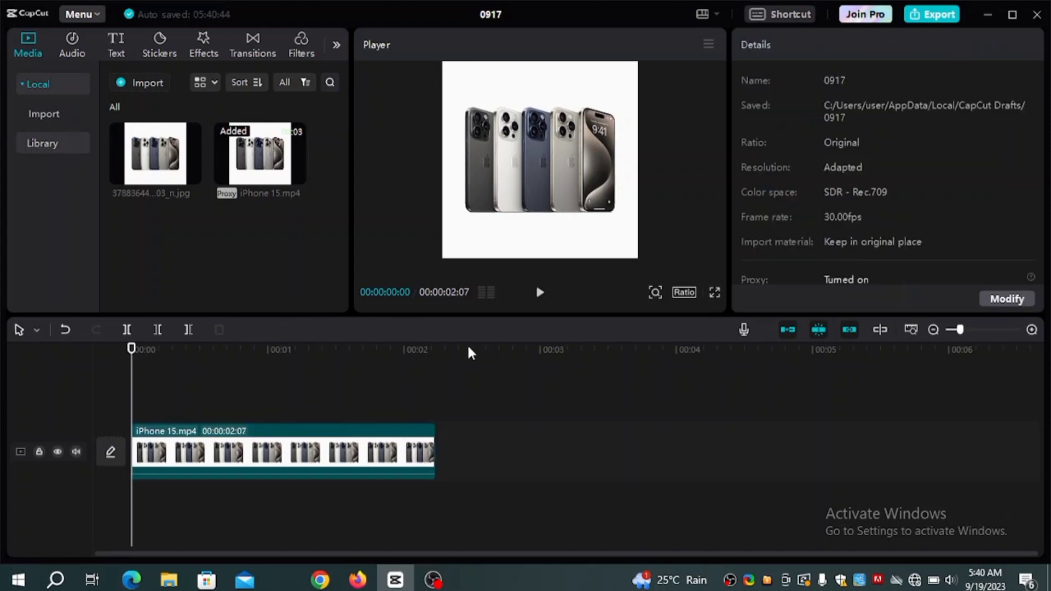
pyautogui.click(539, 296)
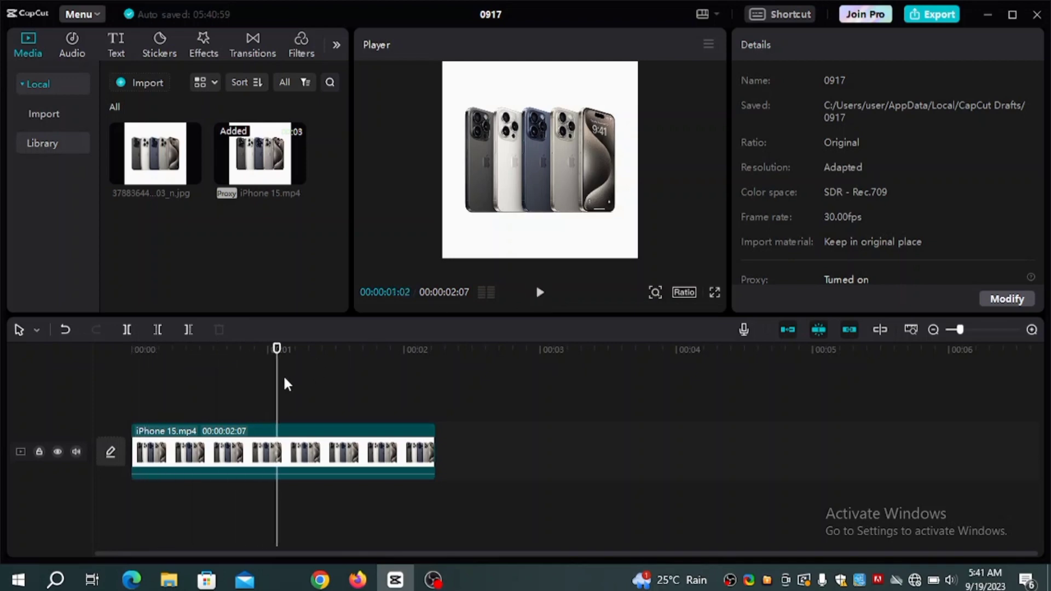
pyautogui.moveTo(277, 348); pyautogui.dragTo(131, 348)
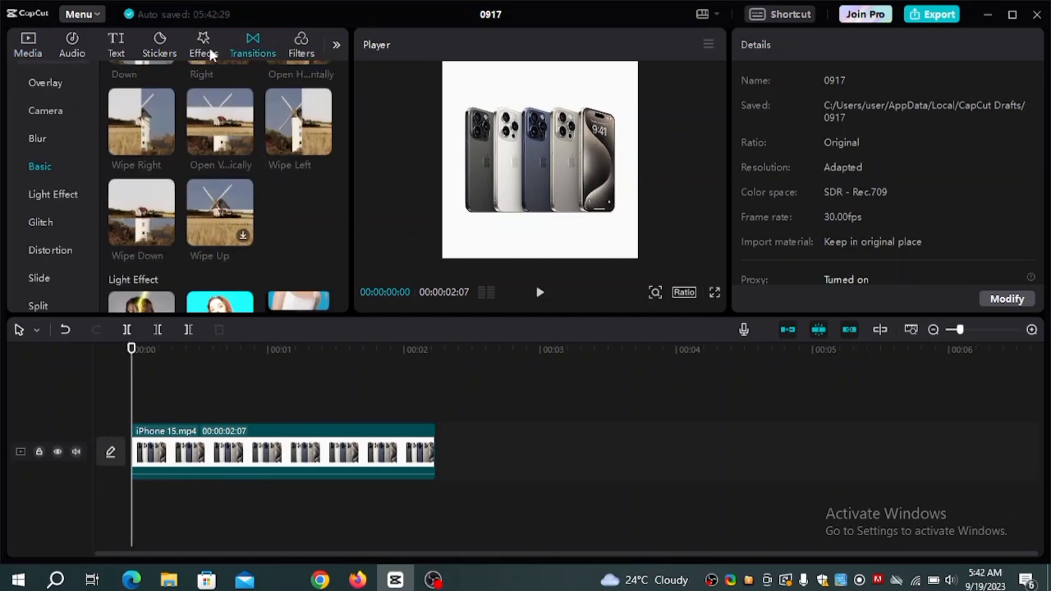
# Preview the trending Lightning video effect and add it above the iPhone 15 clip at the timeline's start.
pyautogui.click(211, 55)
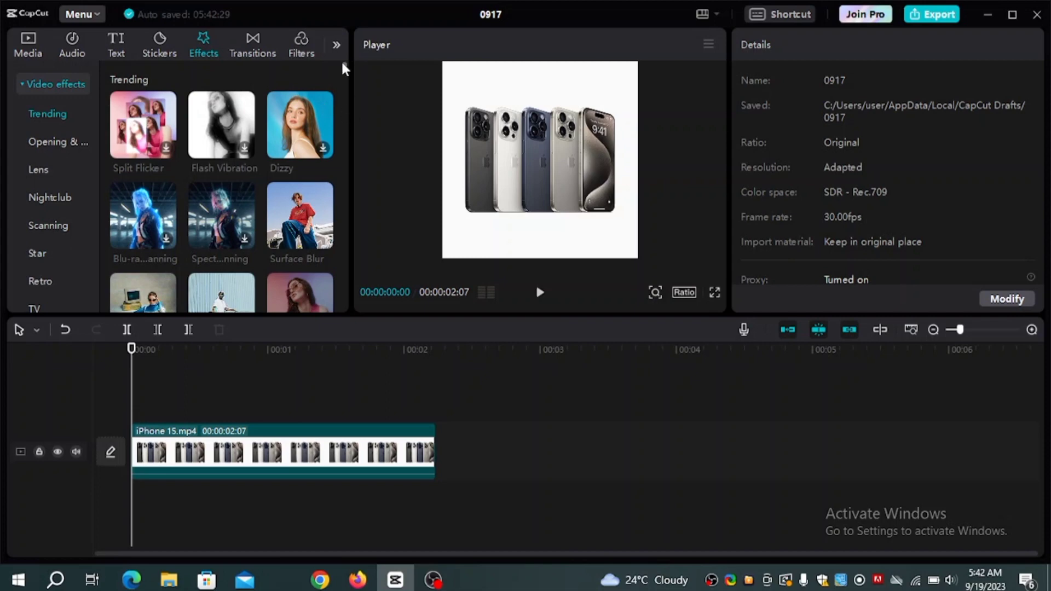
pyautogui.scroll(-2, 342, 90)
pyautogui.scroll(-5, 342, 104)
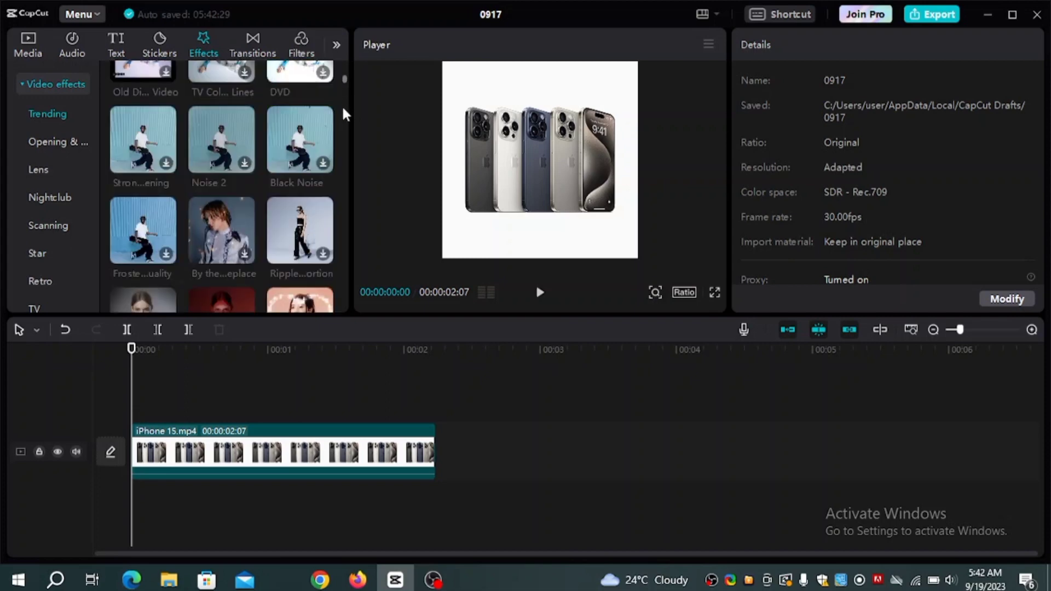
pyautogui.scroll(4, 345, 81)
pyautogui.click(149, 247)
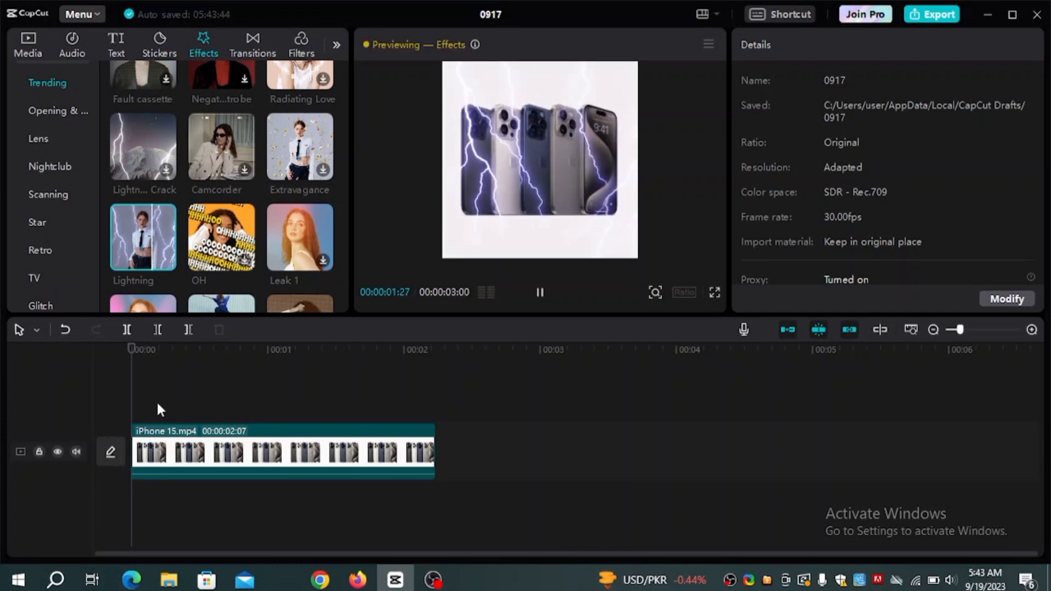
pyautogui.moveTo(153, 234)
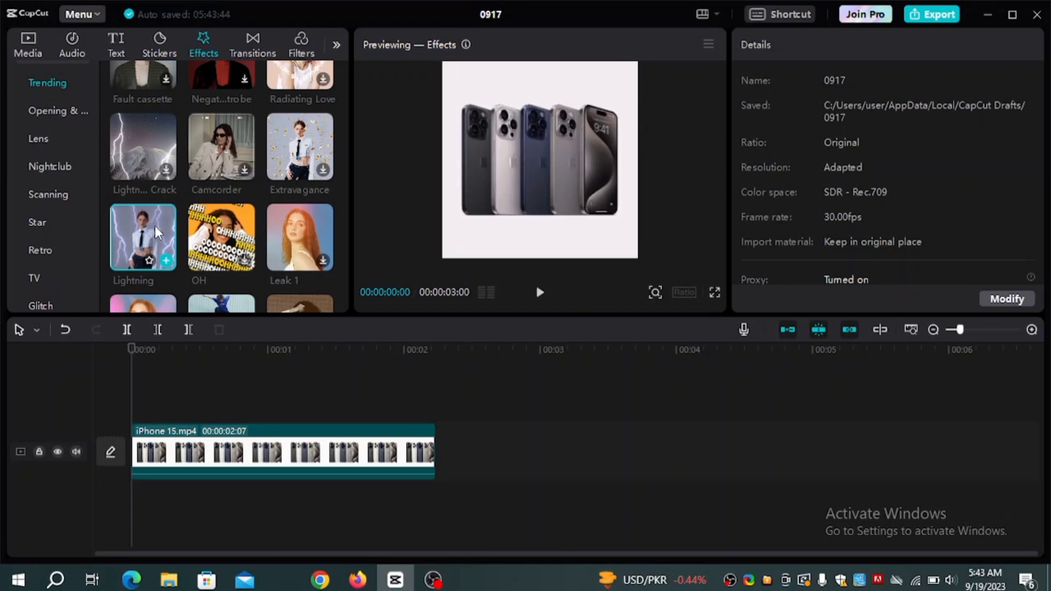
pyautogui.moveTo(155, 225); pyautogui.dragTo(128, 431)
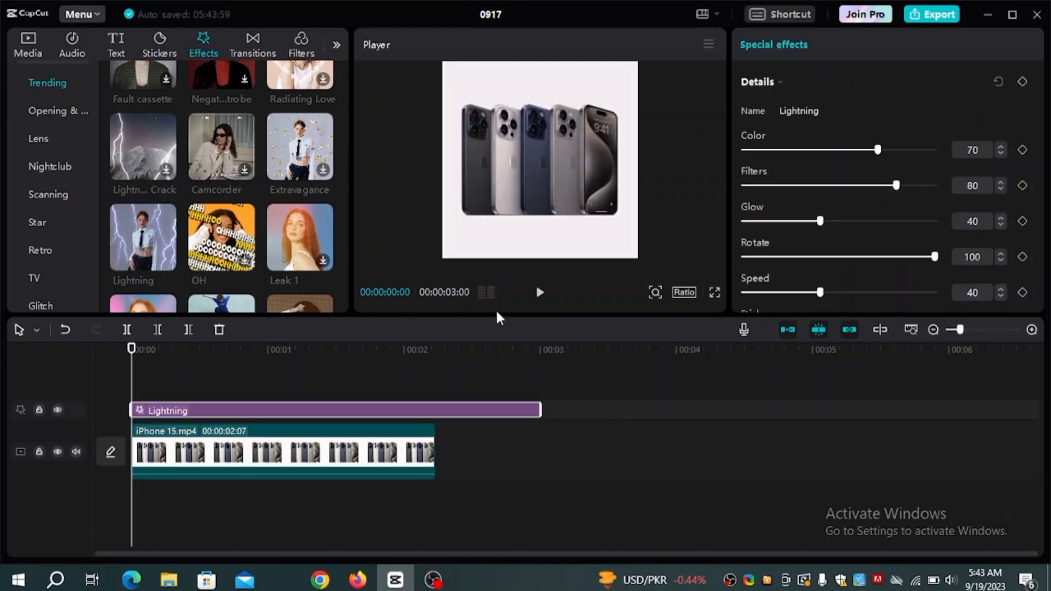
# Play through the clip with the Lightning effect and return the playhead to the start.
pyautogui.click(540, 294)
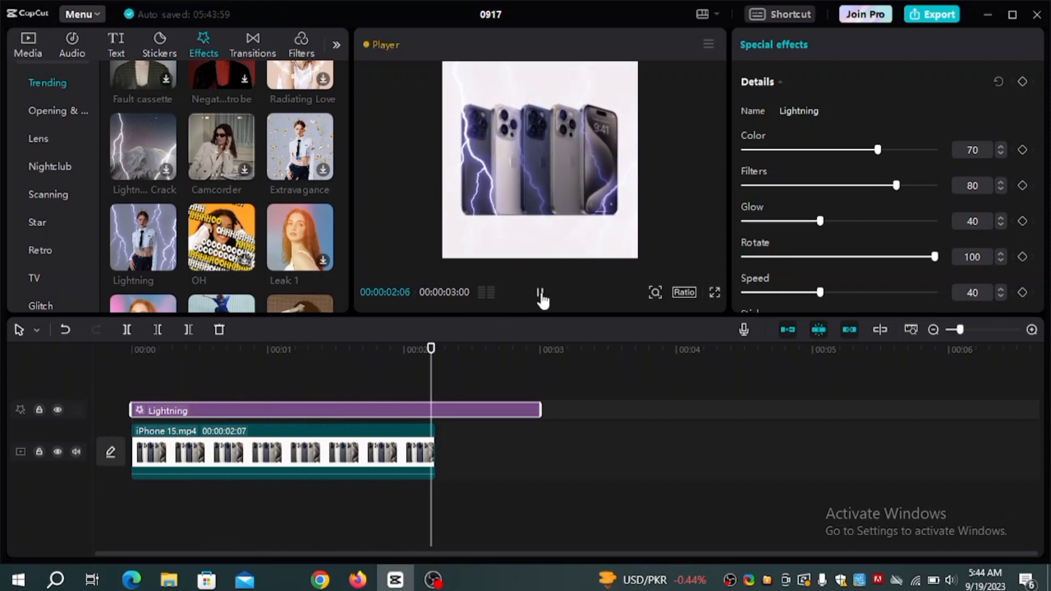
pyautogui.click(540, 295)
pyautogui.click(539, 294)
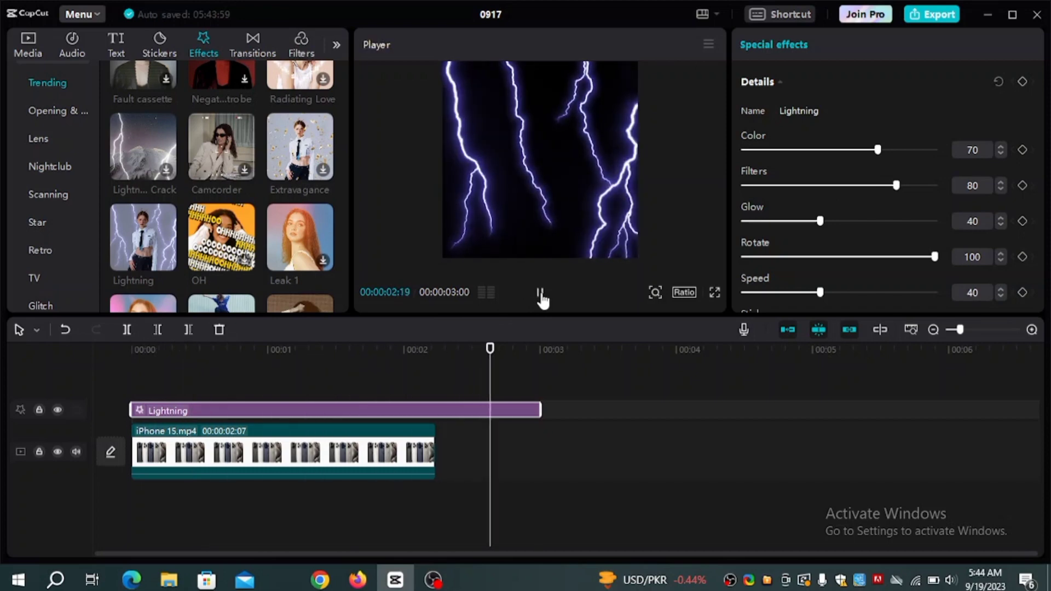
pyautogui.click(539, 294)
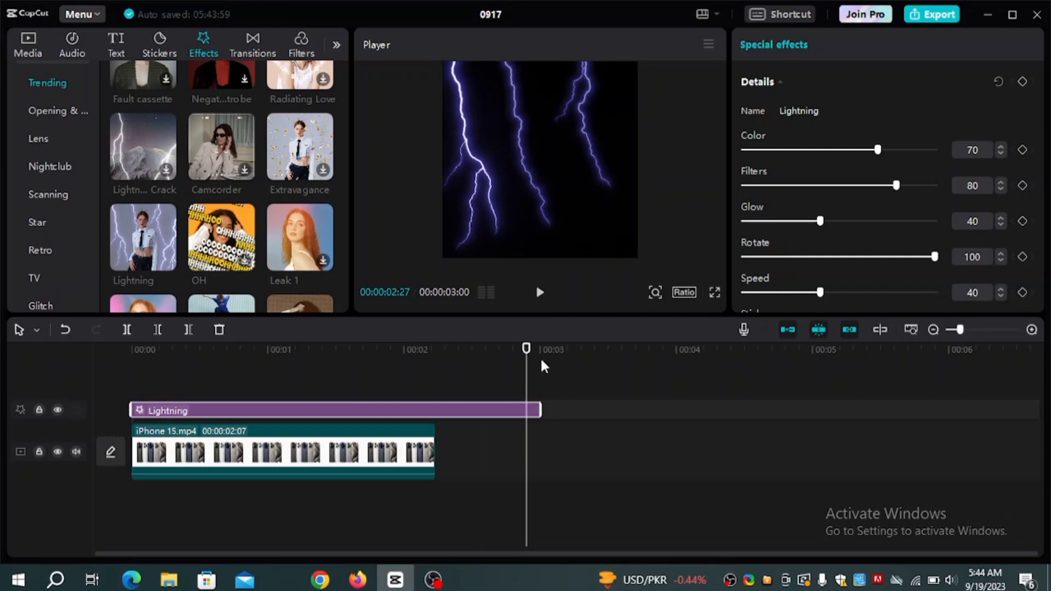
pyautogui.press('Home')
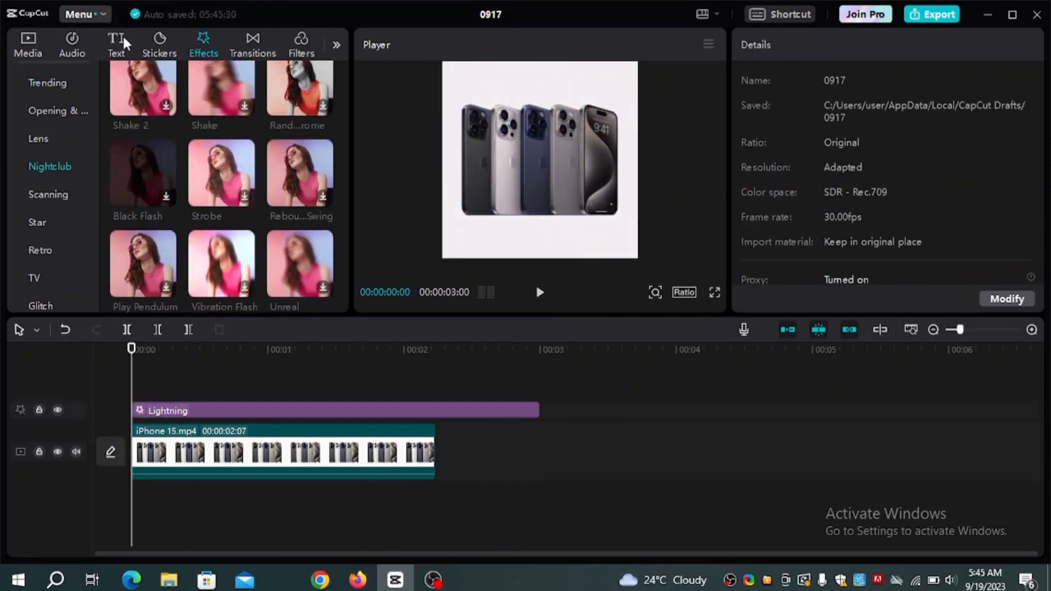
# Add the trending THE MOMENT text template above the Lightning effect at the timeline's start and play its opening animation.
pyautogui.click(123, 35)
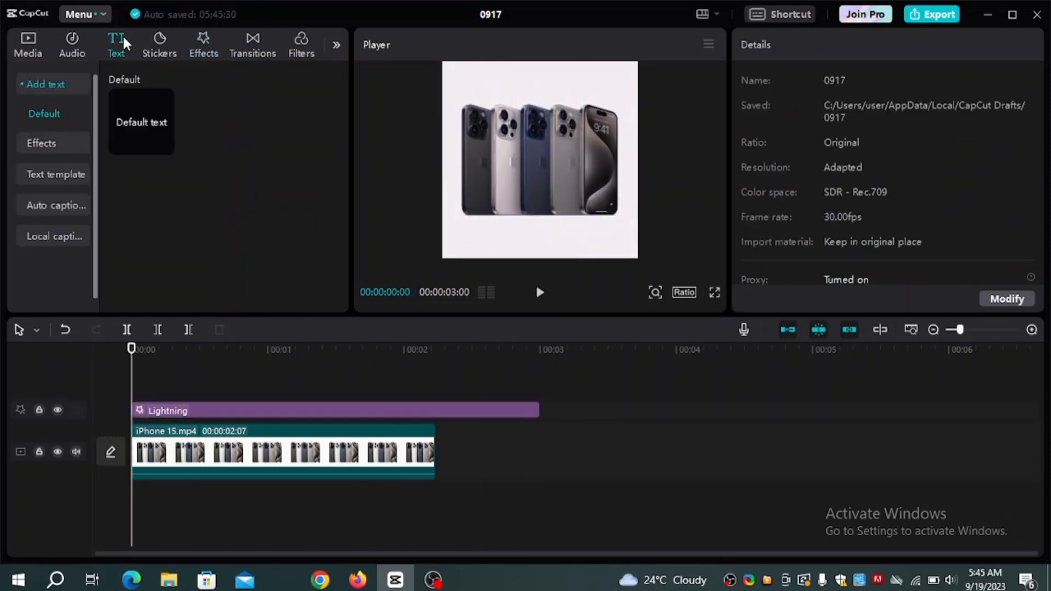
pyautogui.click(64, 175)
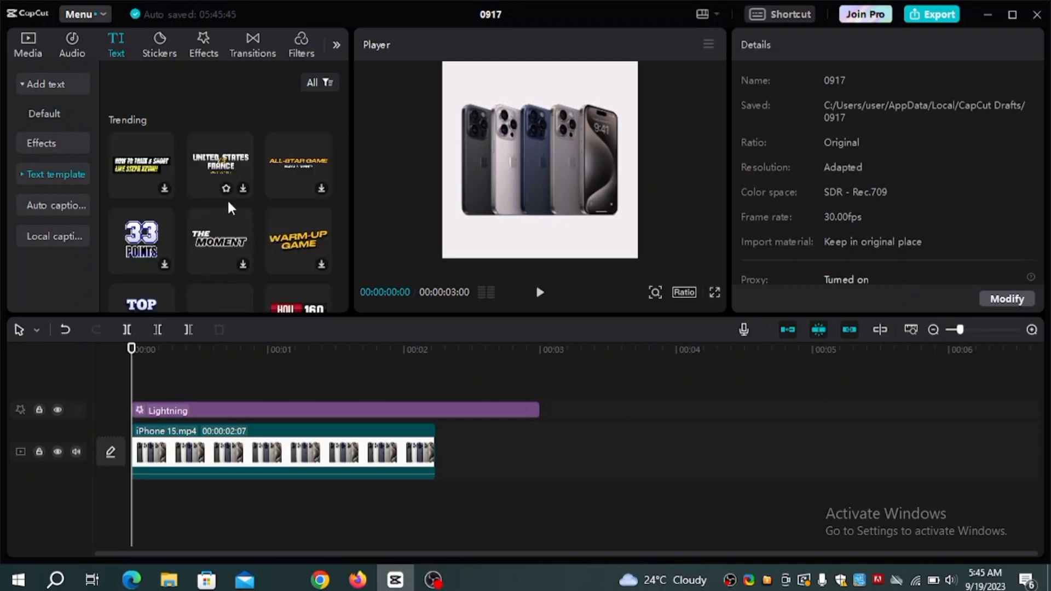
pyautogui.click(222, 228)
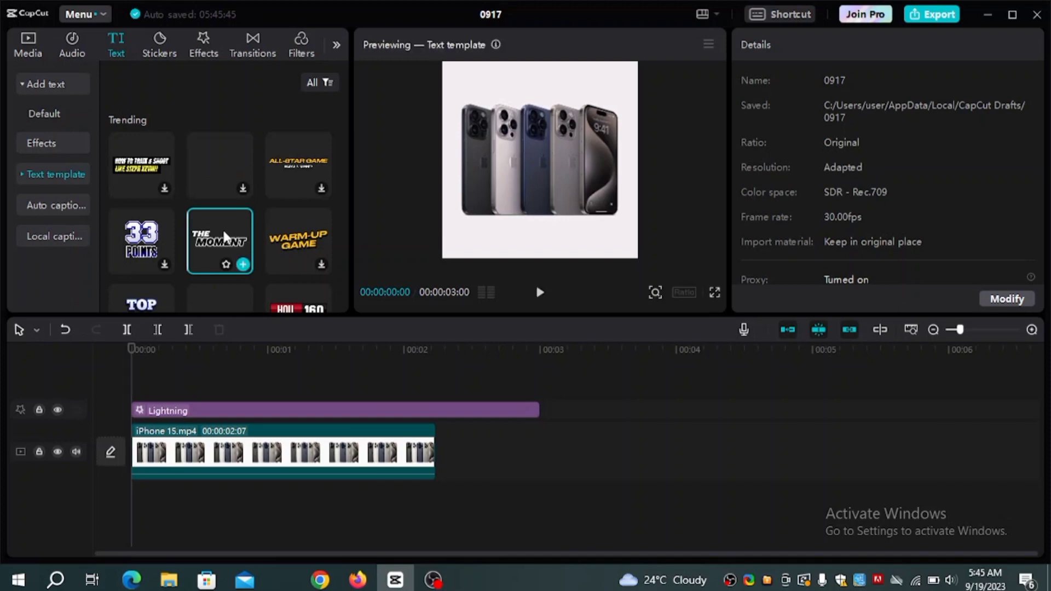
pyautogui.click(244, 266)
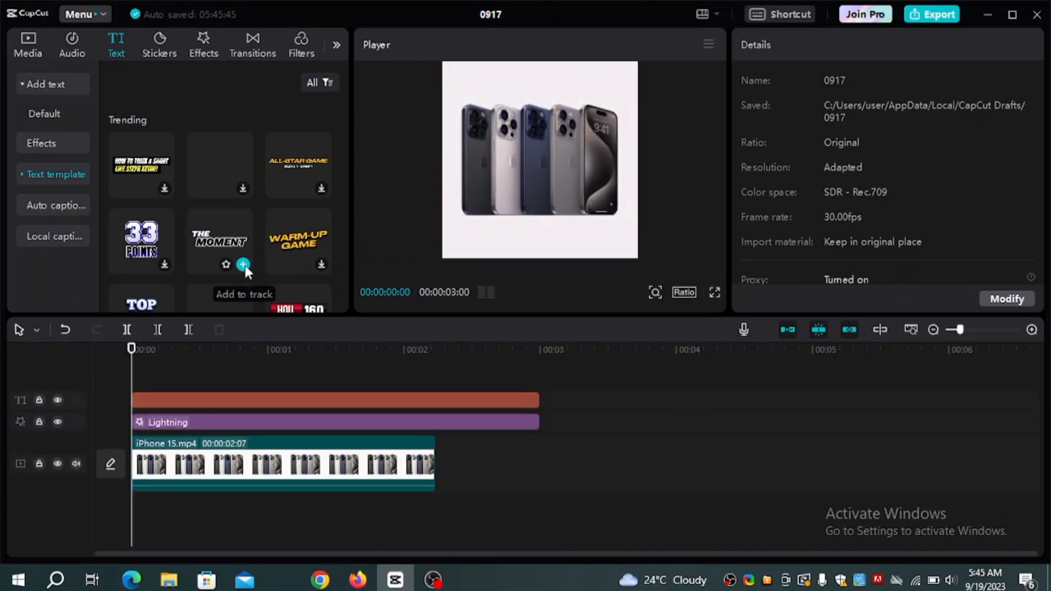
pyautogui.click(265, 395)
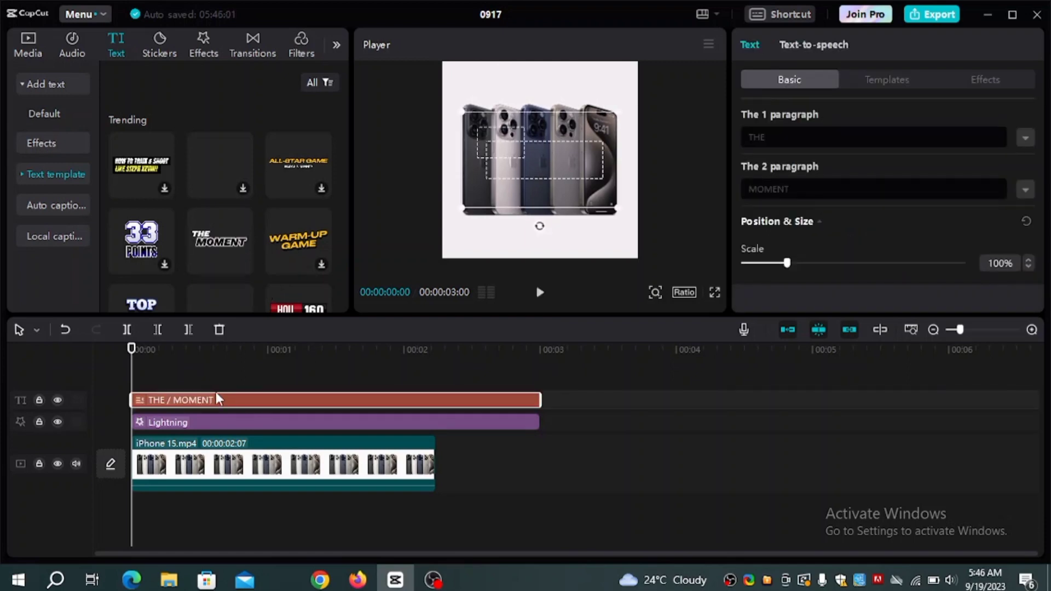
pyautogui.click(539, 292)
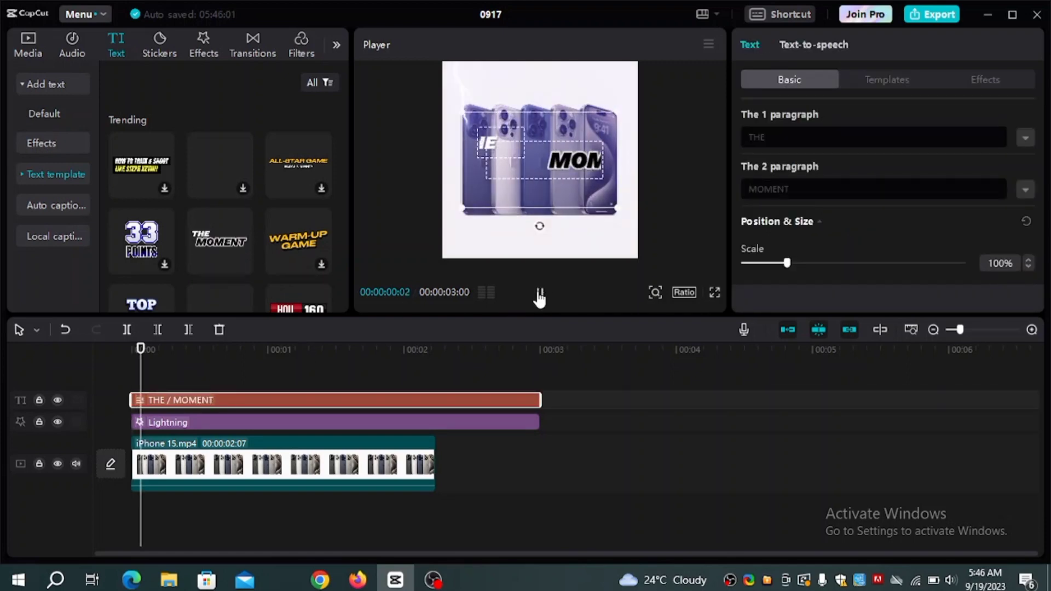
pyautogui.click(539, 292)
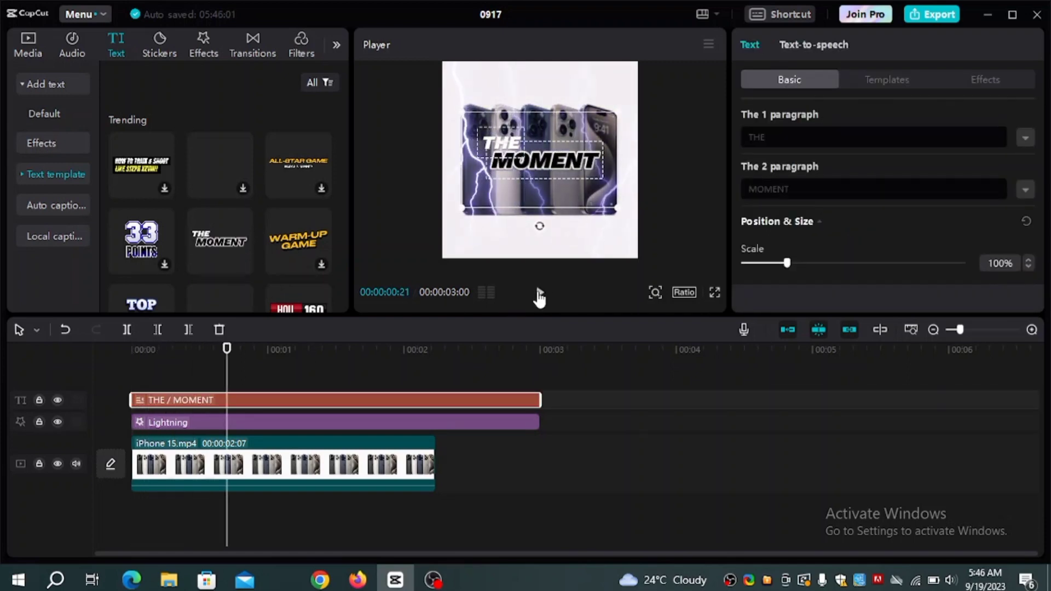
# Change the template's first paragraph to "The" and its second to "iPhone 15", and play the video through to the end.
pyautogui.click(520, 143)
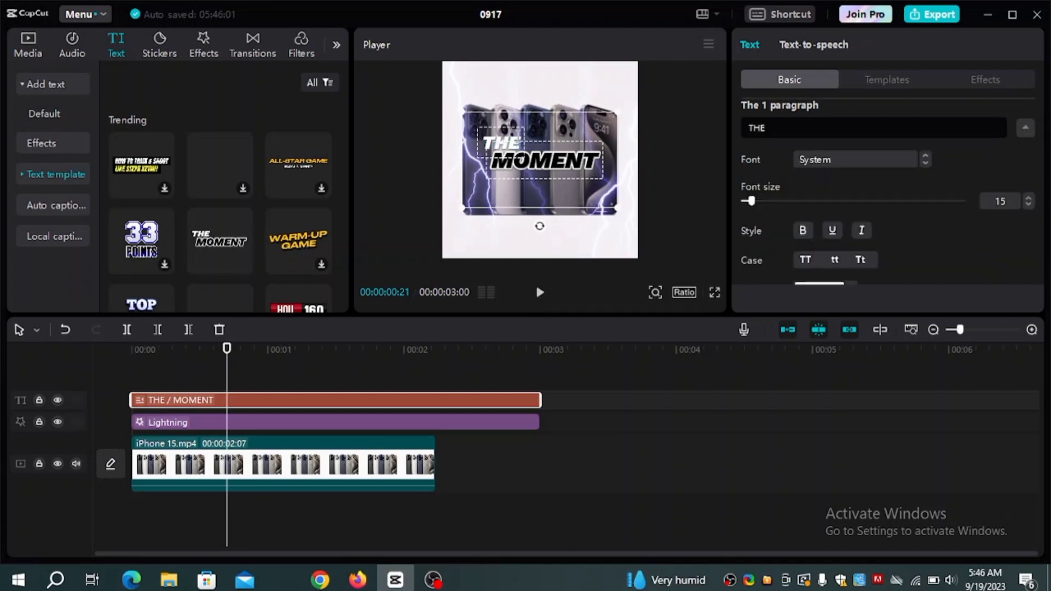
pyautogui.press('BackSpace')
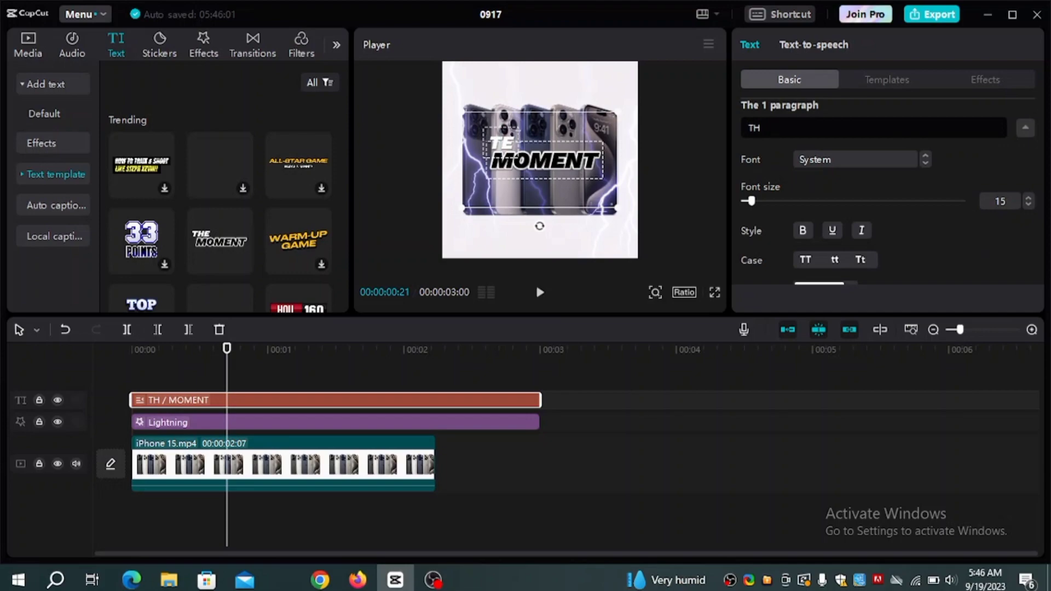
pyautogui.press('BackSpace')
pyautogui.press('BackSpace')
pyautogui.click(501, 159)
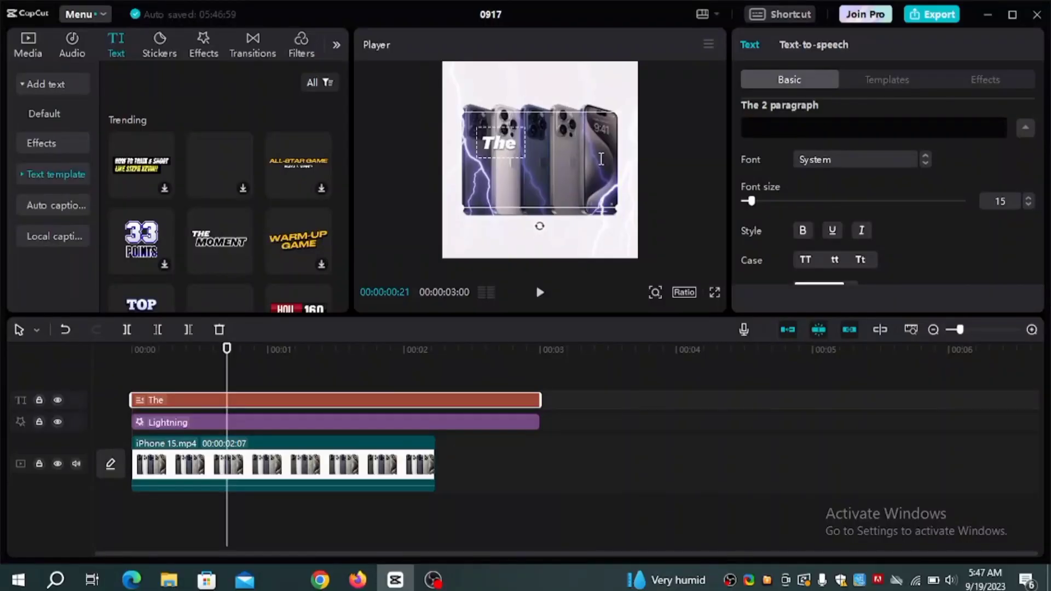
pyautogui.write('iPhone 15')
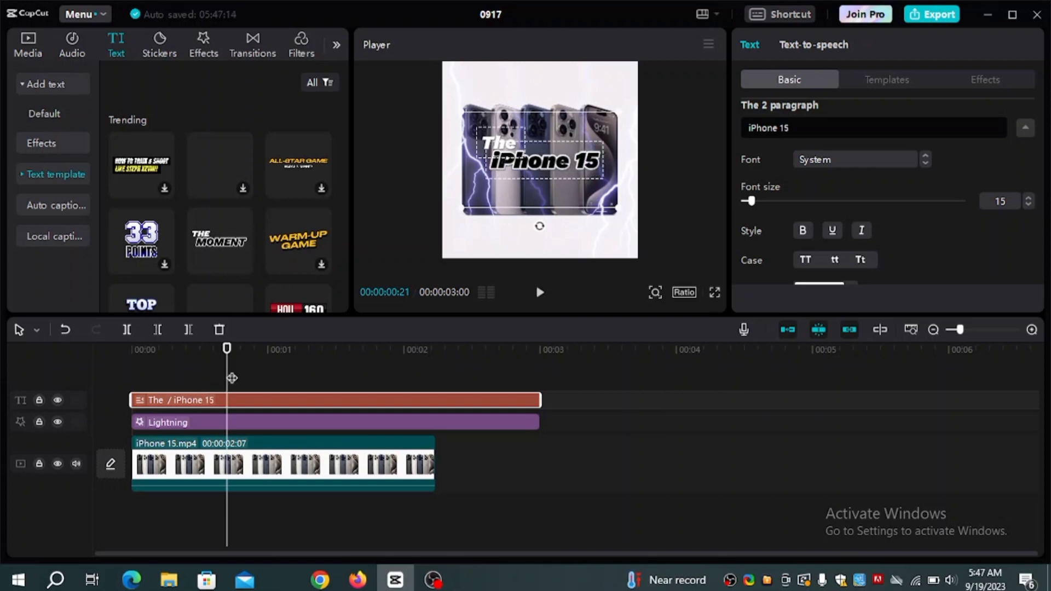
pyautogui.click(539, 292)
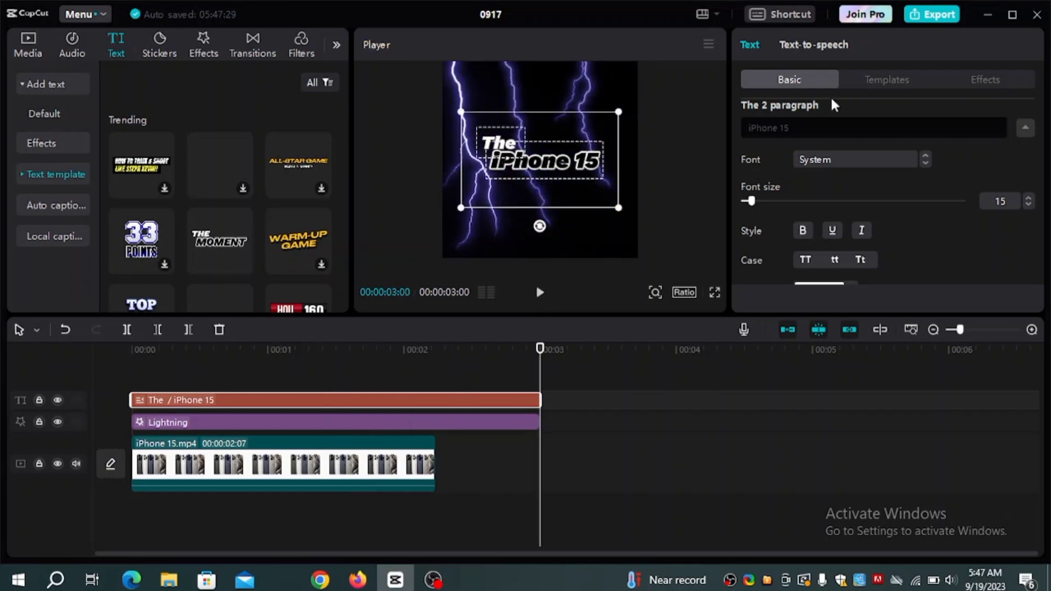
# Open the export settings and choose the edit folder inside Videos as the export destination.
pyautogui.click(950, 19)
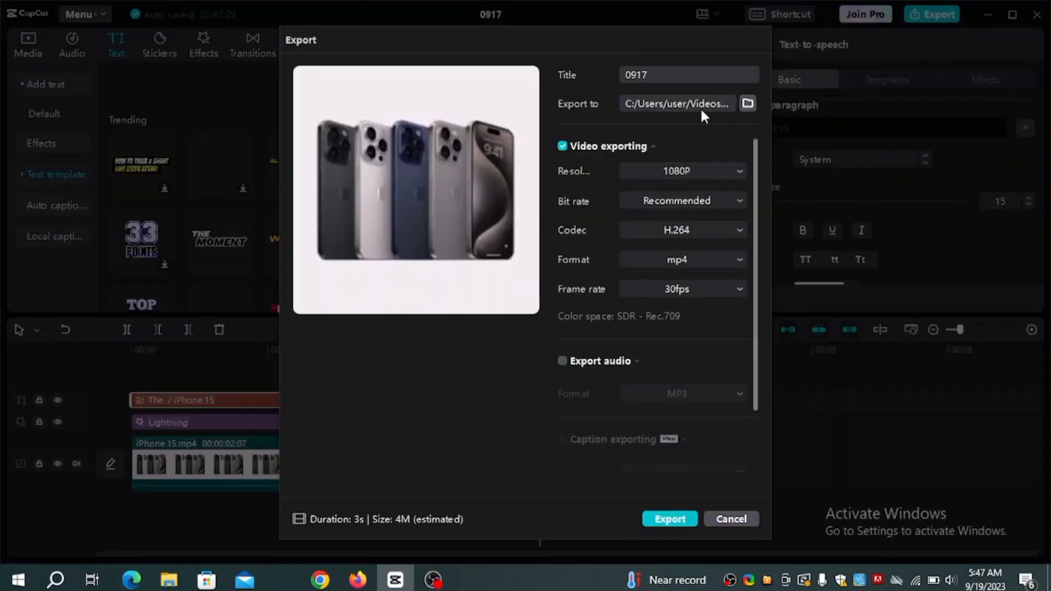
pyautogui.click(747, 104)
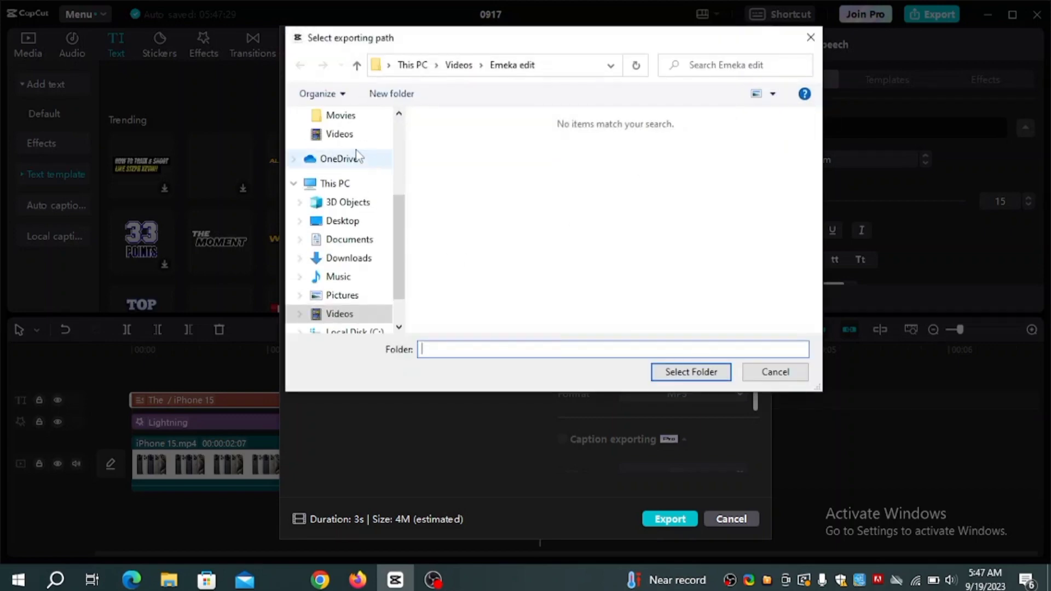
pyautogui.click(340, 134)
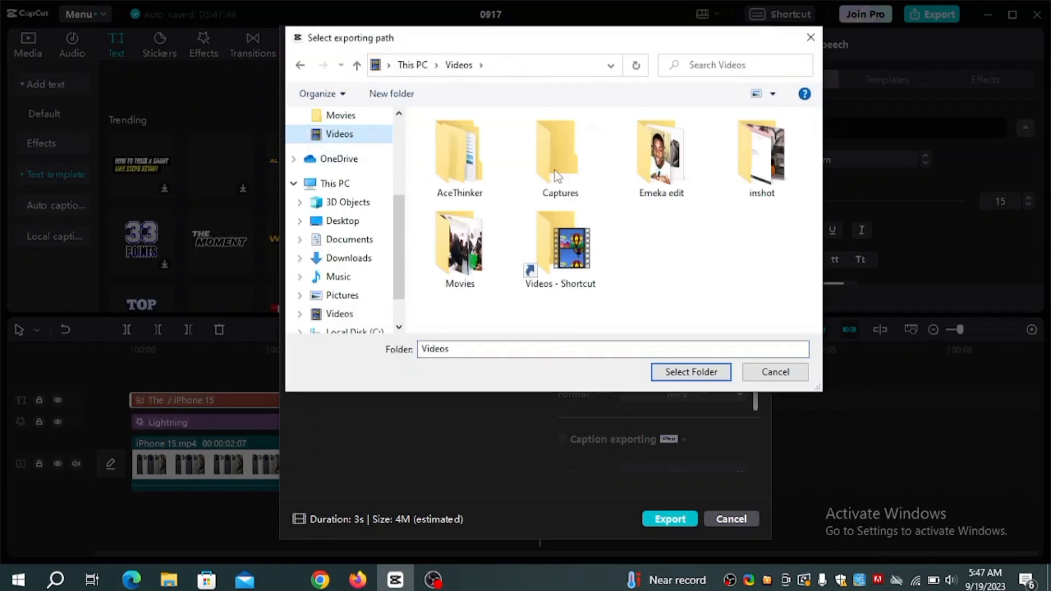
pyautogui.click(667, 187)
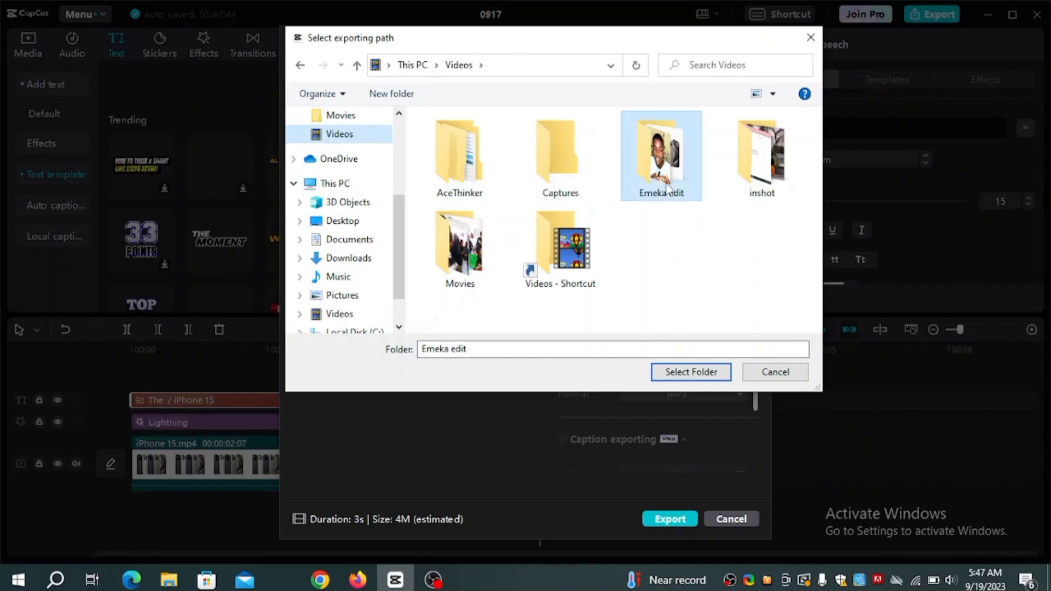
pyautogui.click(699, 370)
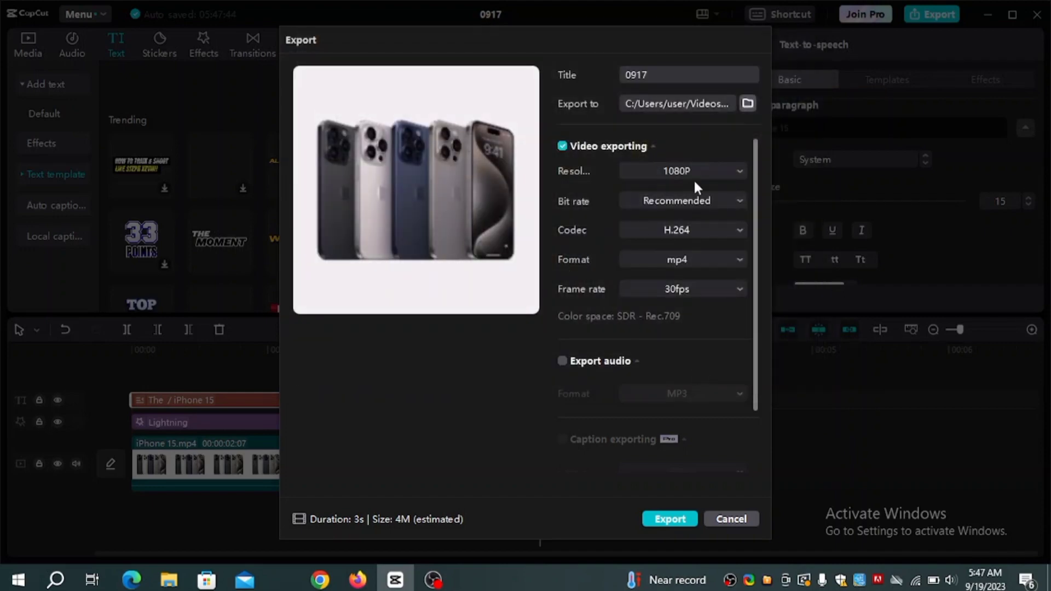
# Export the video with the title "Iphone 15 edit", skip sharing it and minimize the editor.
pyautogui.doubleClick(675, 73)
pyautogui.press('BackSpace')
pyautogui.write('Iphone 15 edit')
pyautogui.click(669, 518)
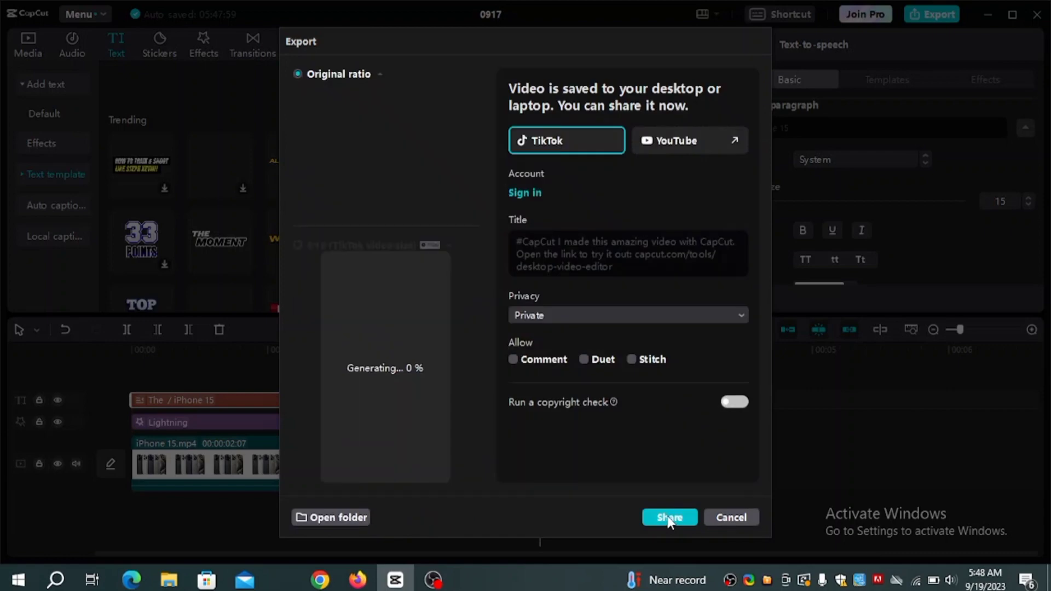
pyautogui.click(731, 518)
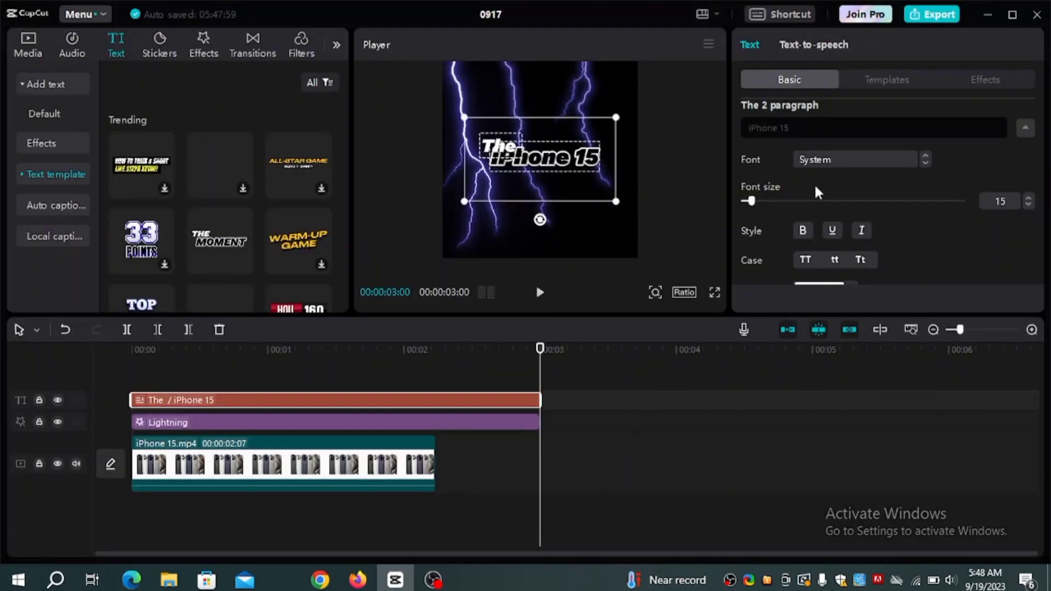
pyautogui.click(989, 15)
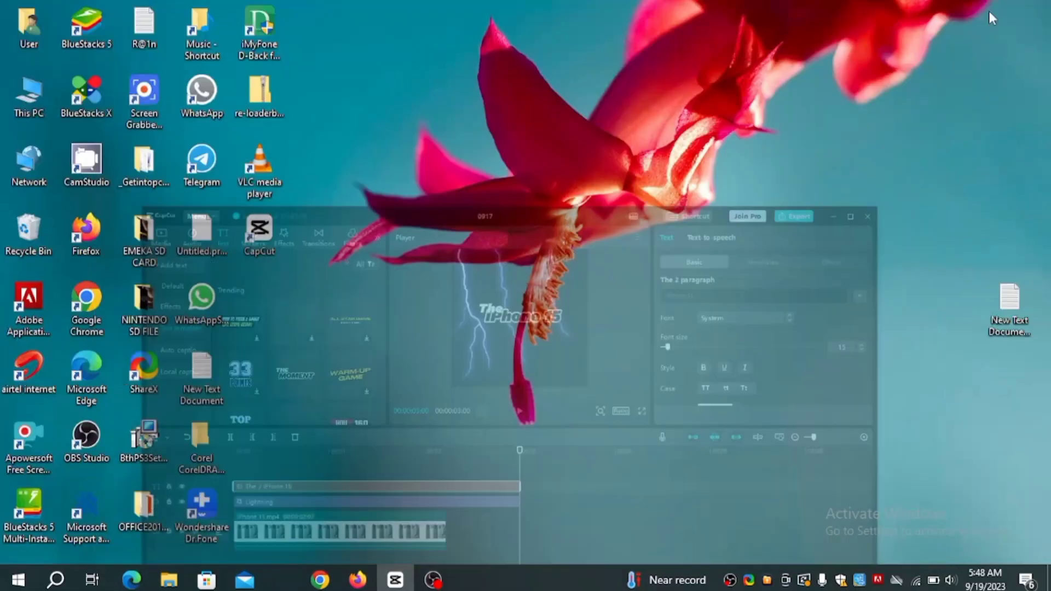